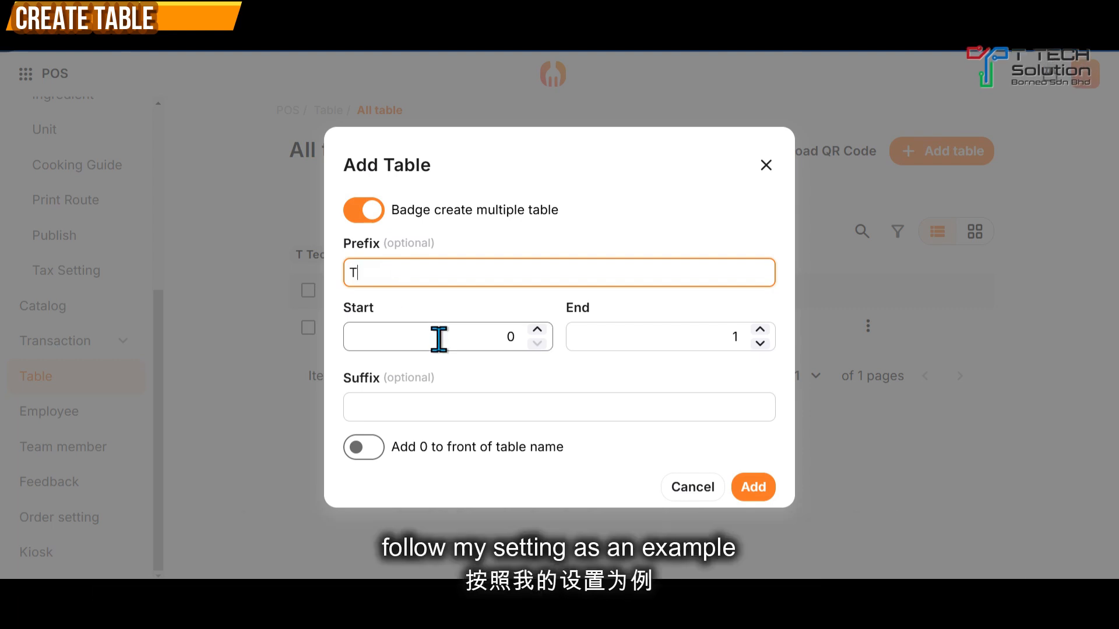
# Batch-create tables with prefix T, numbered from 1 to 10, with a 0 added to the front of the table name
pyautogui.write('1')
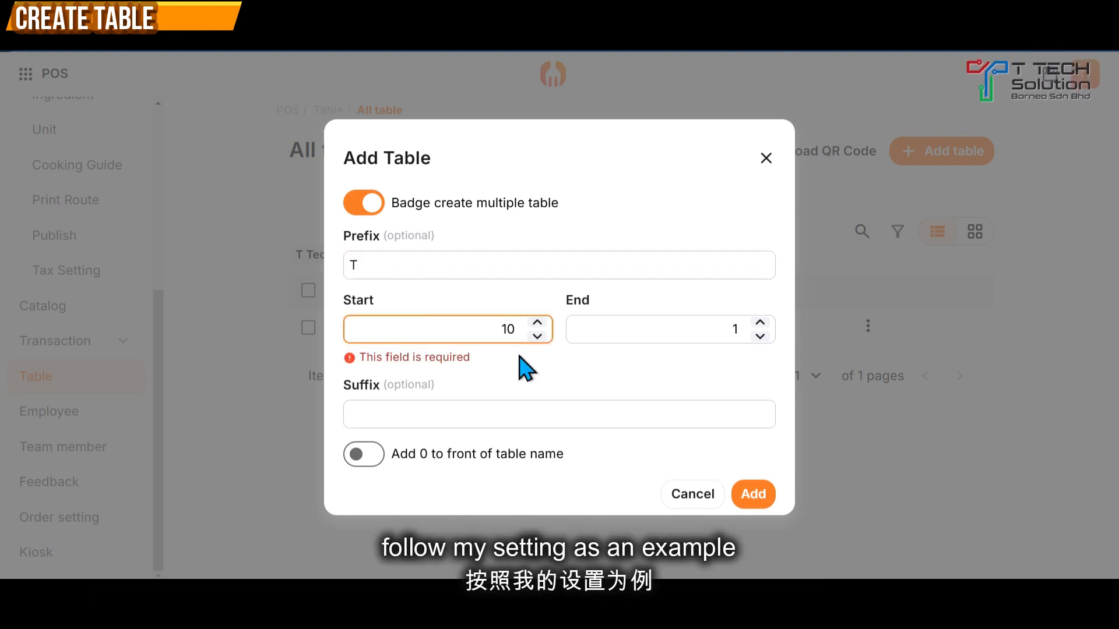
pyautogui.click(619, 328)
pyautogui.write('10')
pyautogui.press('Delete')
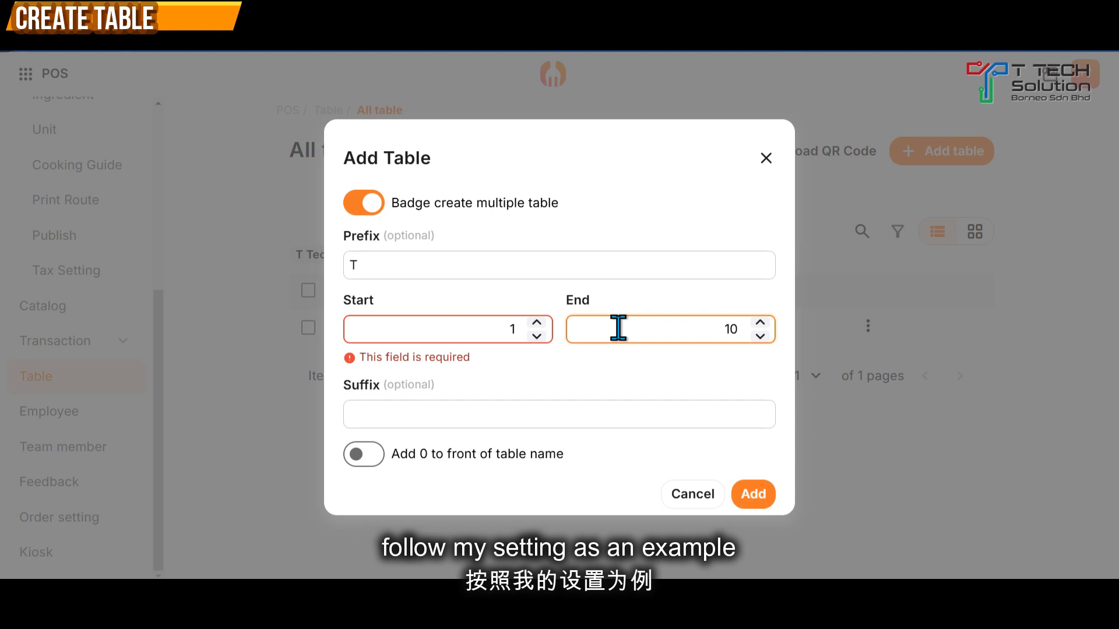
pyautogui.click(364, 454)
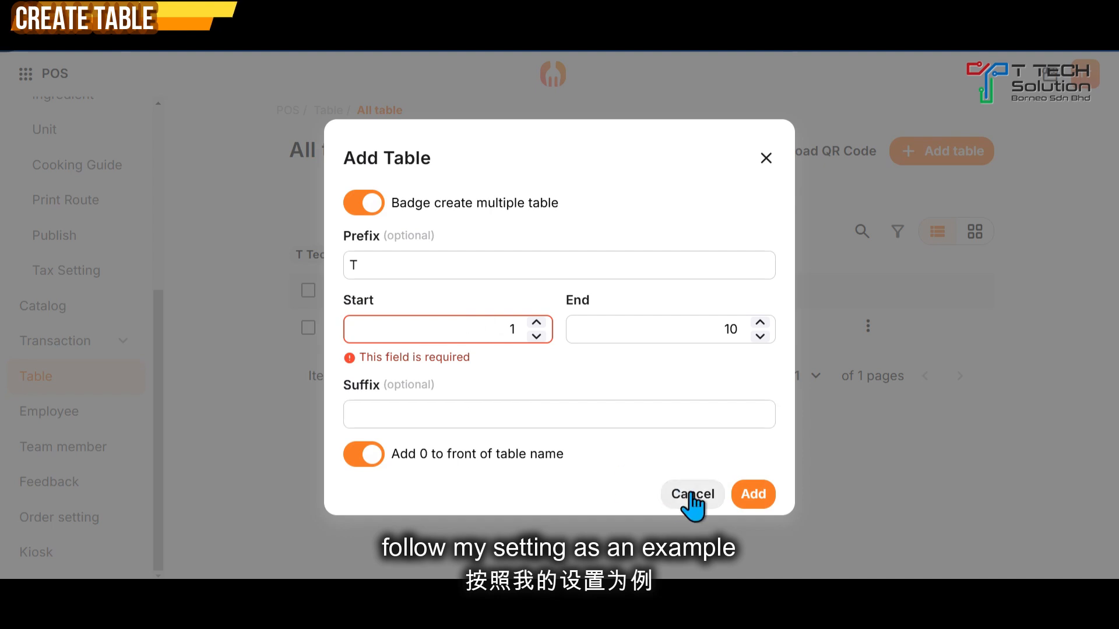
pyautogui.click(754, 494)
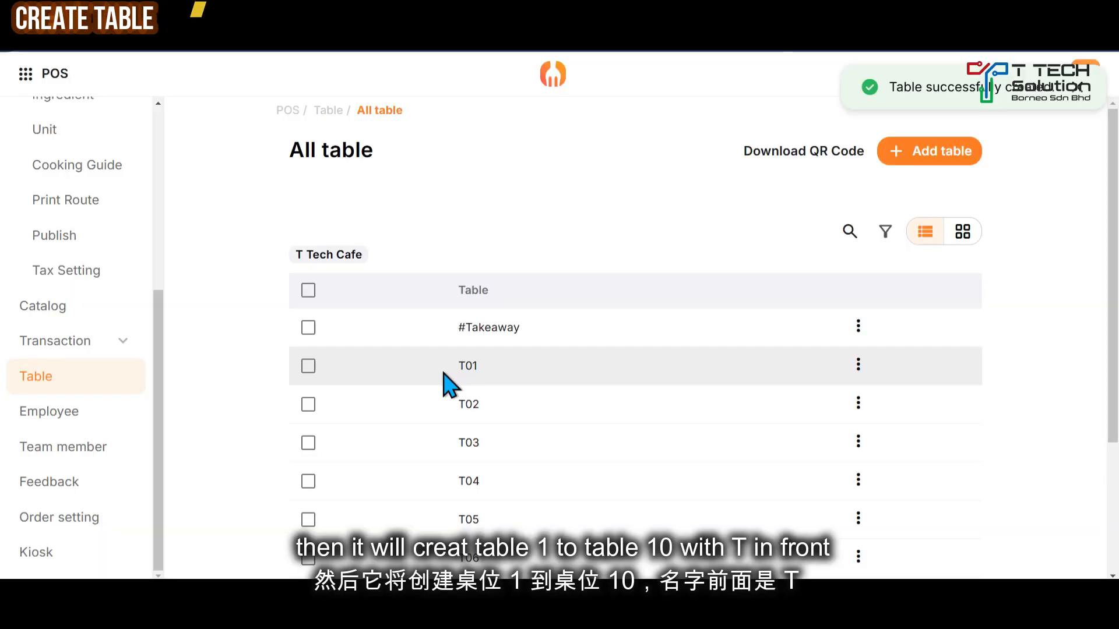
pyautogui.scroll(-3, 446, 377)
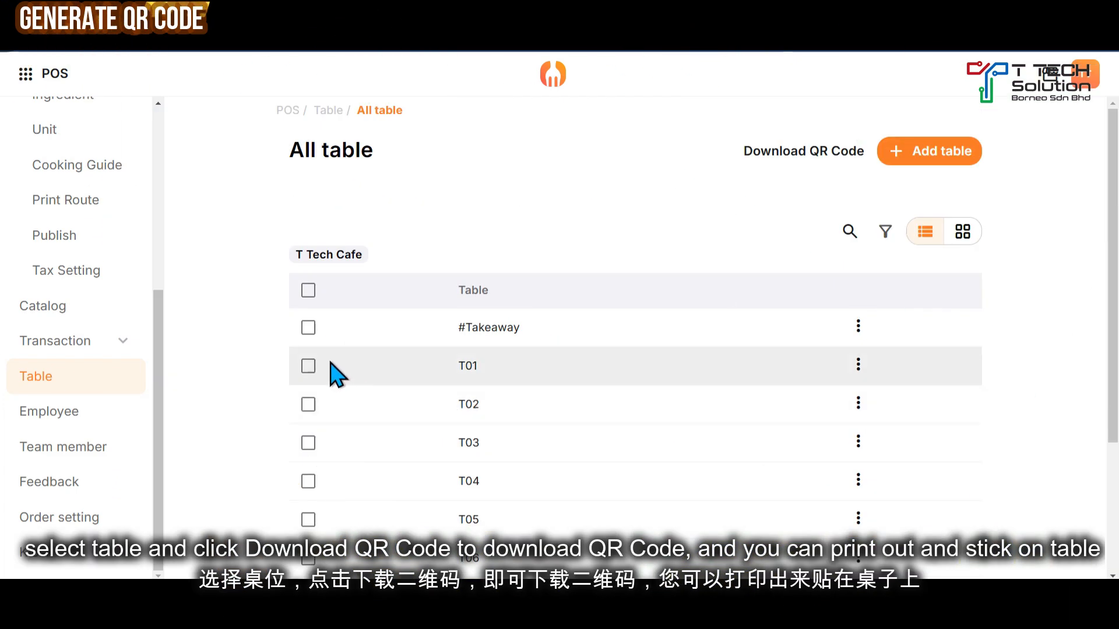
# Select all tables in the T Tech Cafe list except #Takeaway
pyautogui.click(308, 365)
pyautogui.click(308, 443)
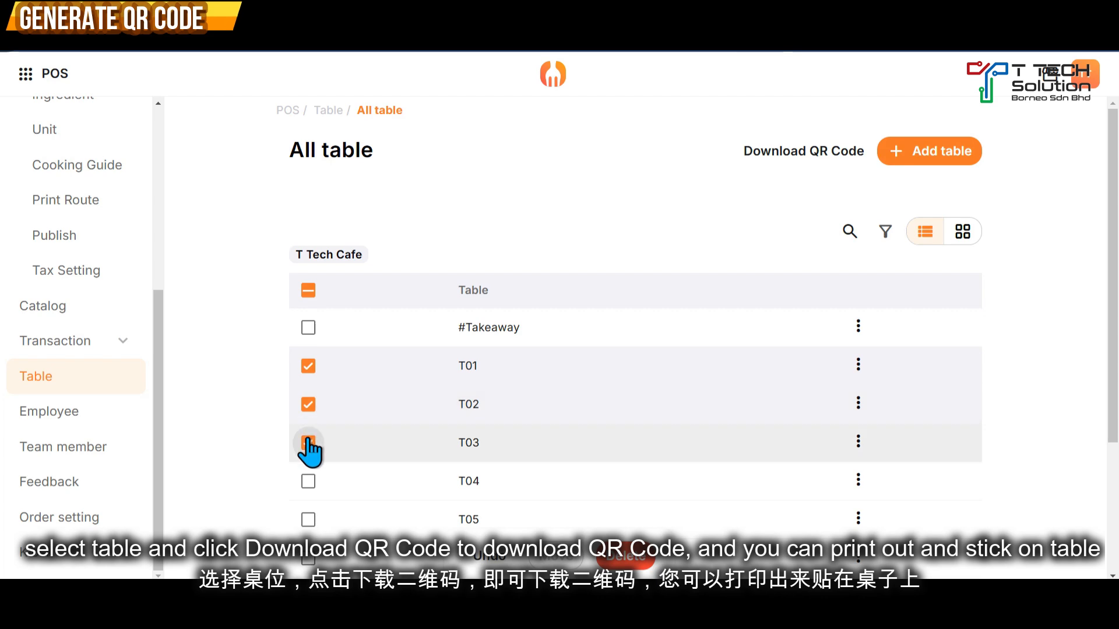
pyautogui.click(310, 294)
pyautogui.click(311, 294)
pyautogui.click(311, 294)
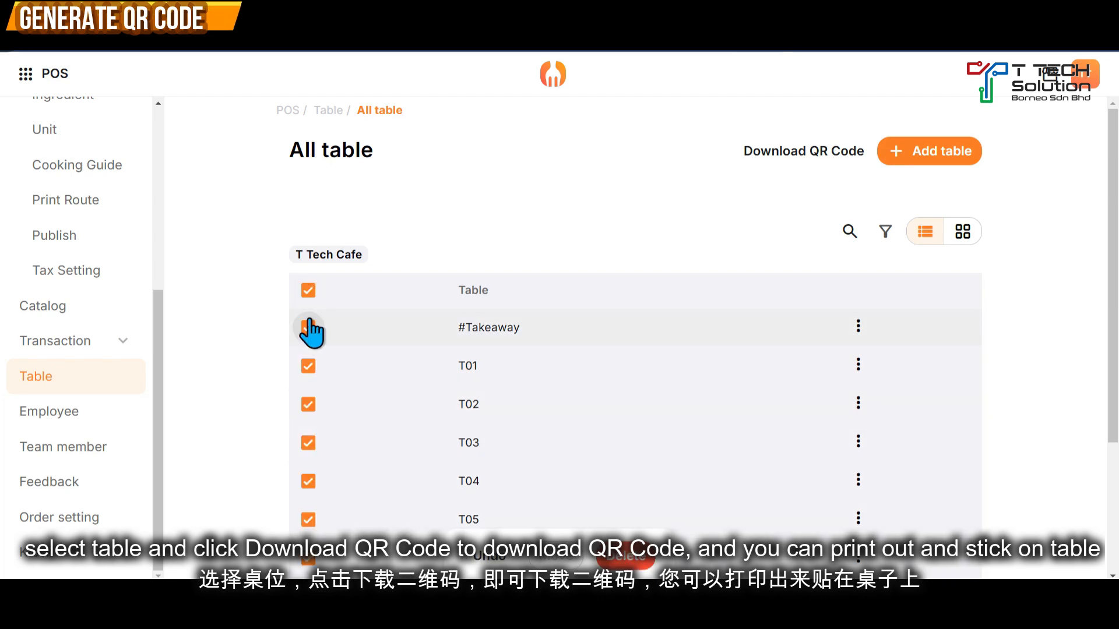
# Open the QR code download options, try the Plain, Logo and A6 designs, and choose 10cm x 10cm
pyautogui.click(792, 152)
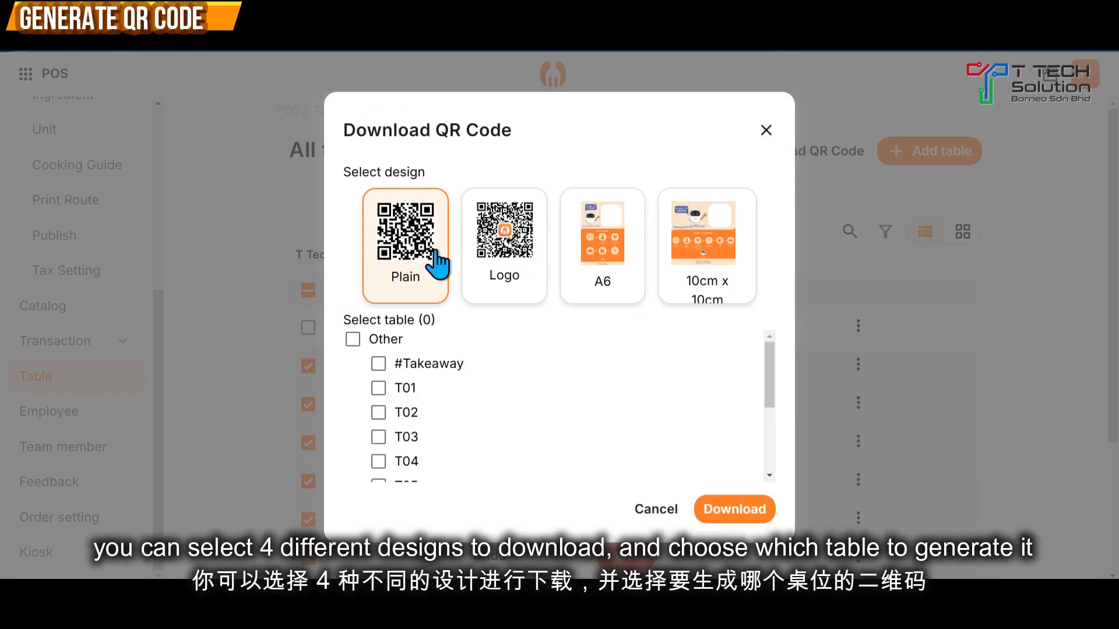
pyautogui.click(515, 285)
pyautogui.click(437, 289)
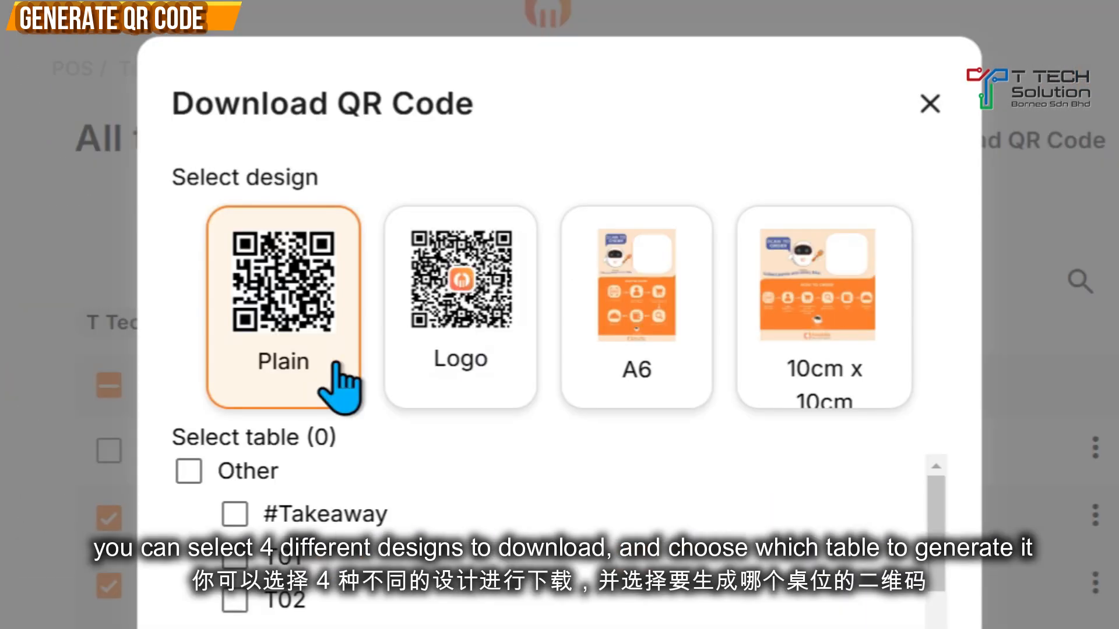
pyautogui.click(512, 288)
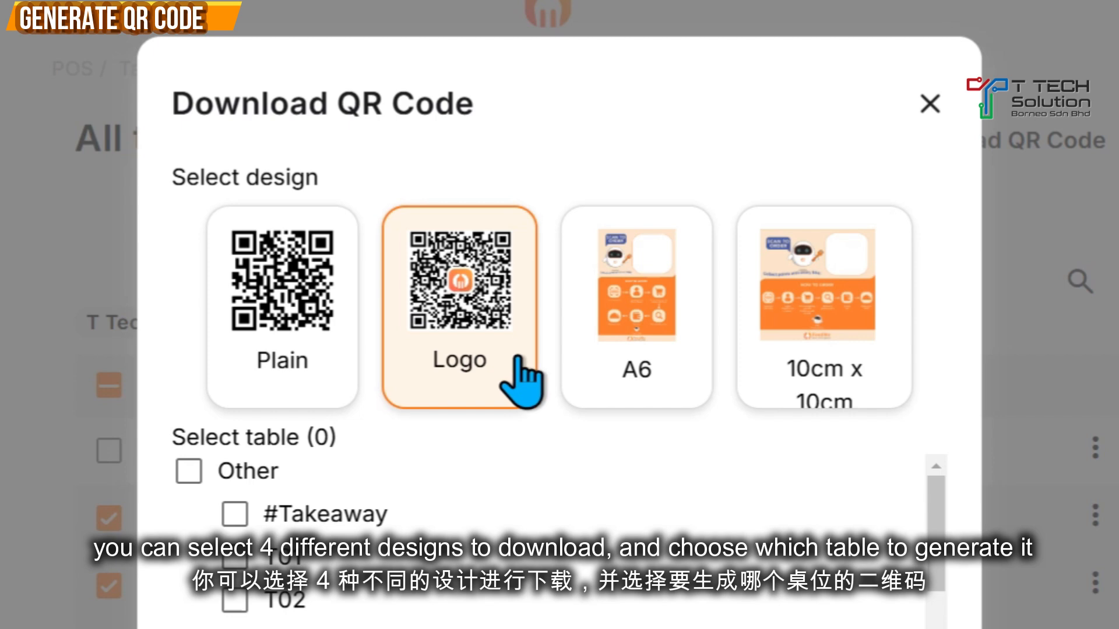
pyautogui.click(662, 339)
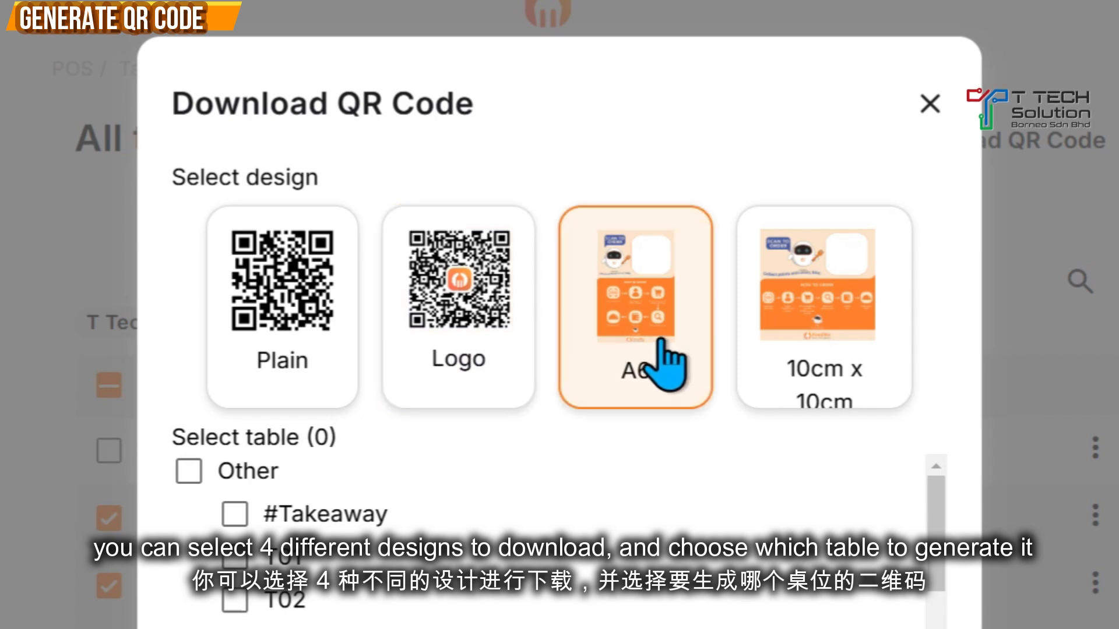
pyautogui.click(824, 382)
# Download the QR code for table T06 and open the file qr_t_tech_cafe.pdf
pyautogui.scroll(-3, 734, 562)
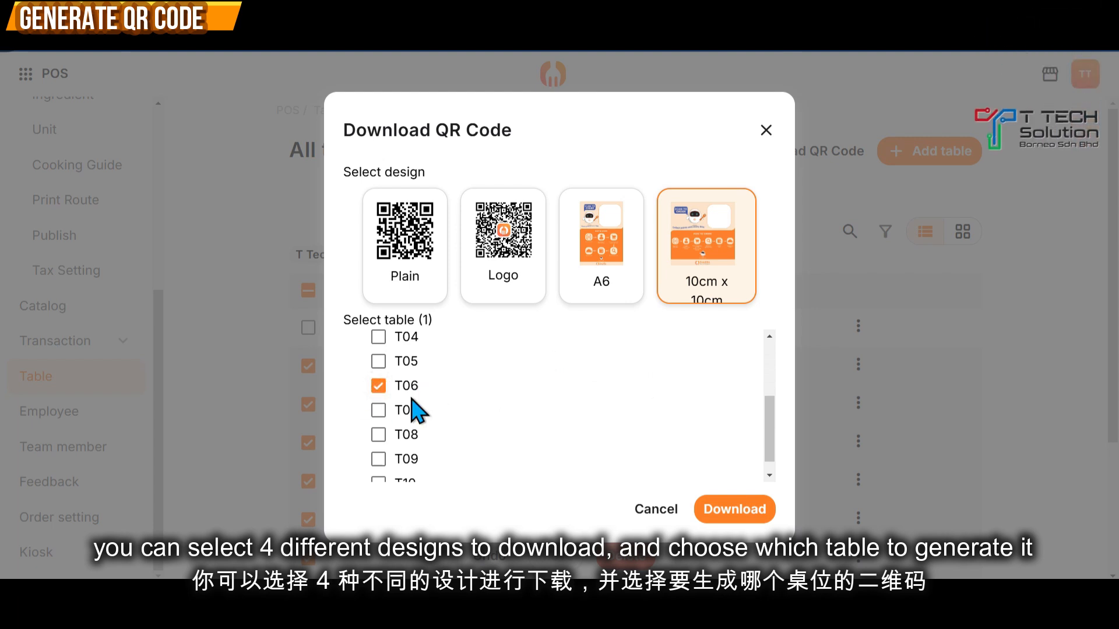
pyautogui.click(723, 511)
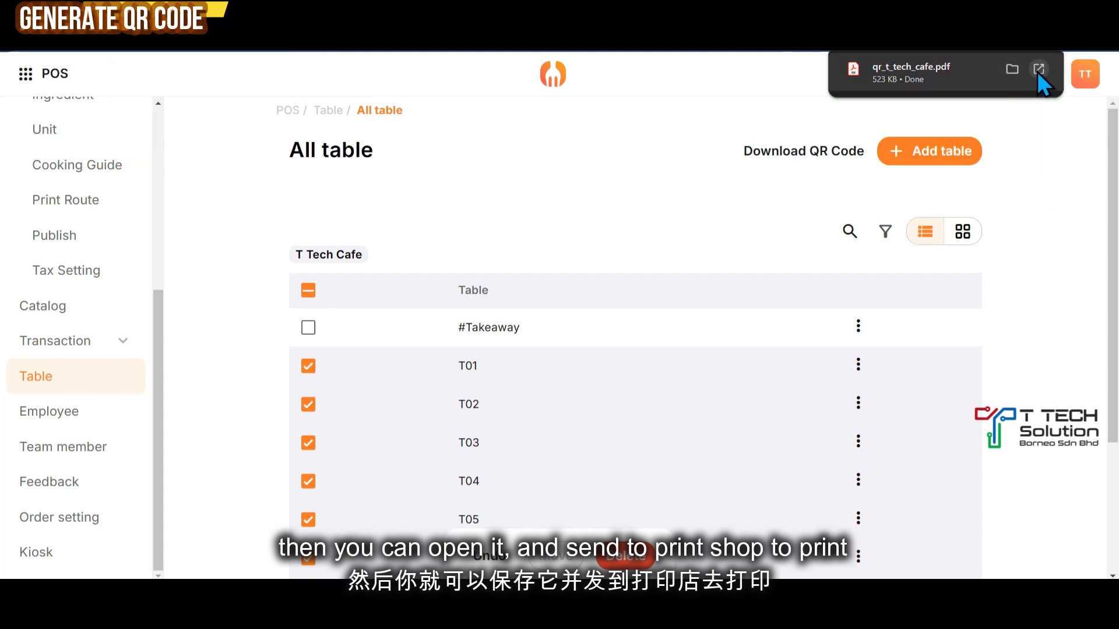
pyautogui.click(1035, 71)
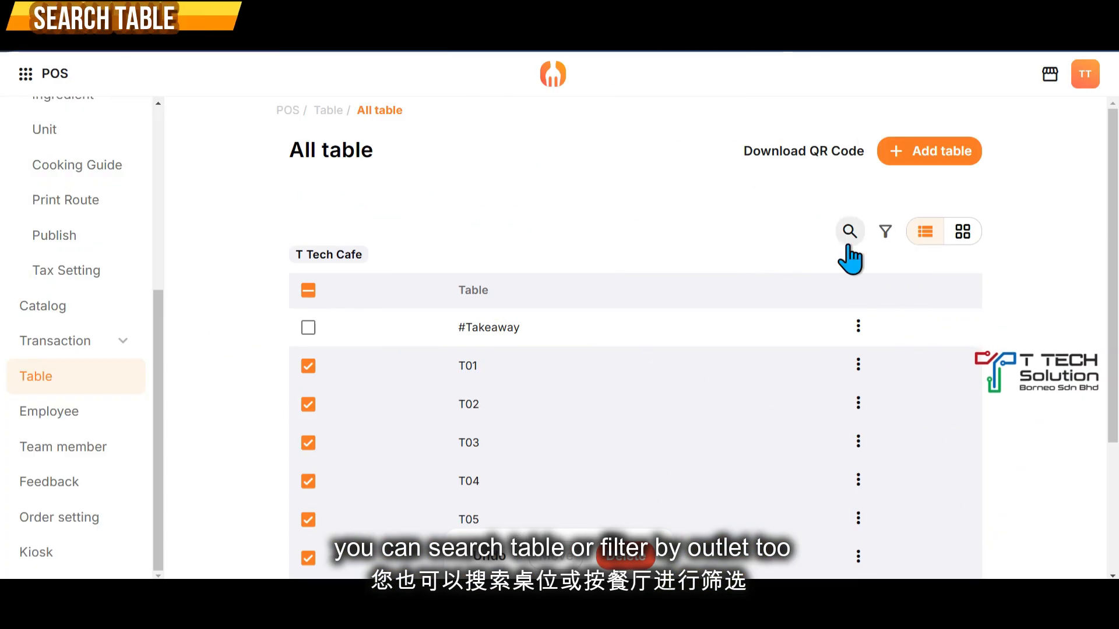
# Check the search and filter options of the table list
pyautogui.click(798, 237)
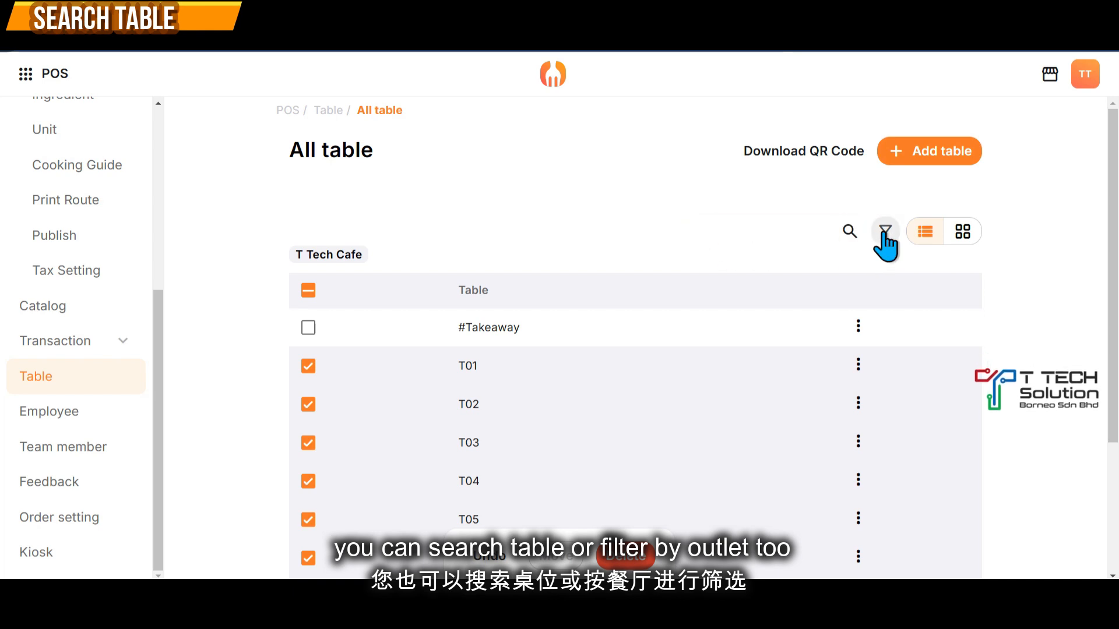
pyautogui.click(883, 234)
pyautogui.click(582, 341)
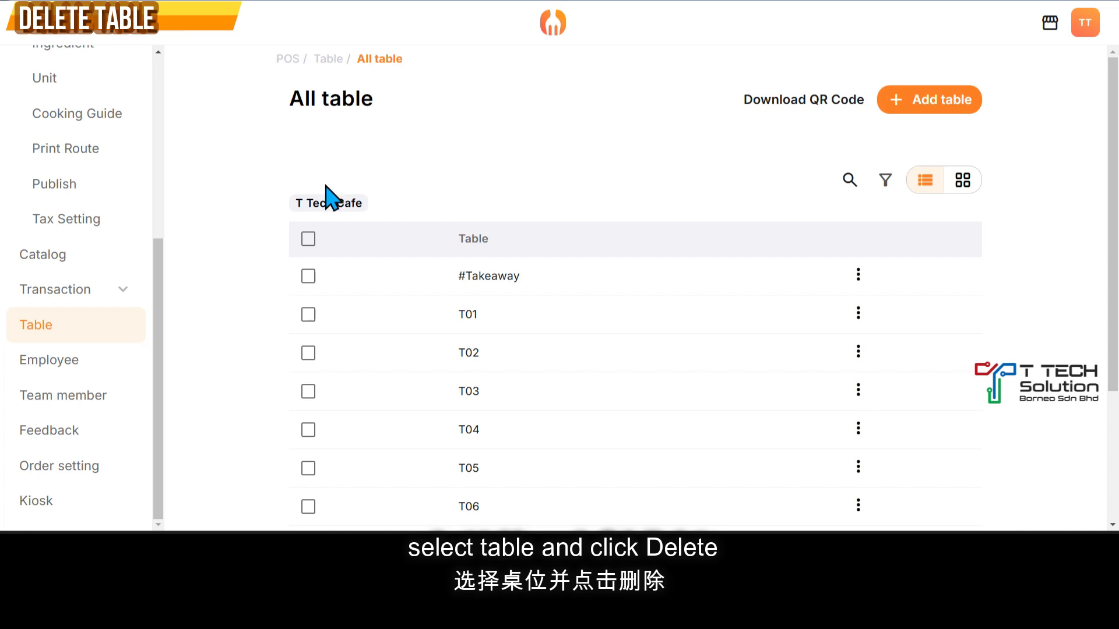
# Delete tables T01 and T02 from the table list
pyautogui.click(308, 315)
pyautogui.click(308, 353)
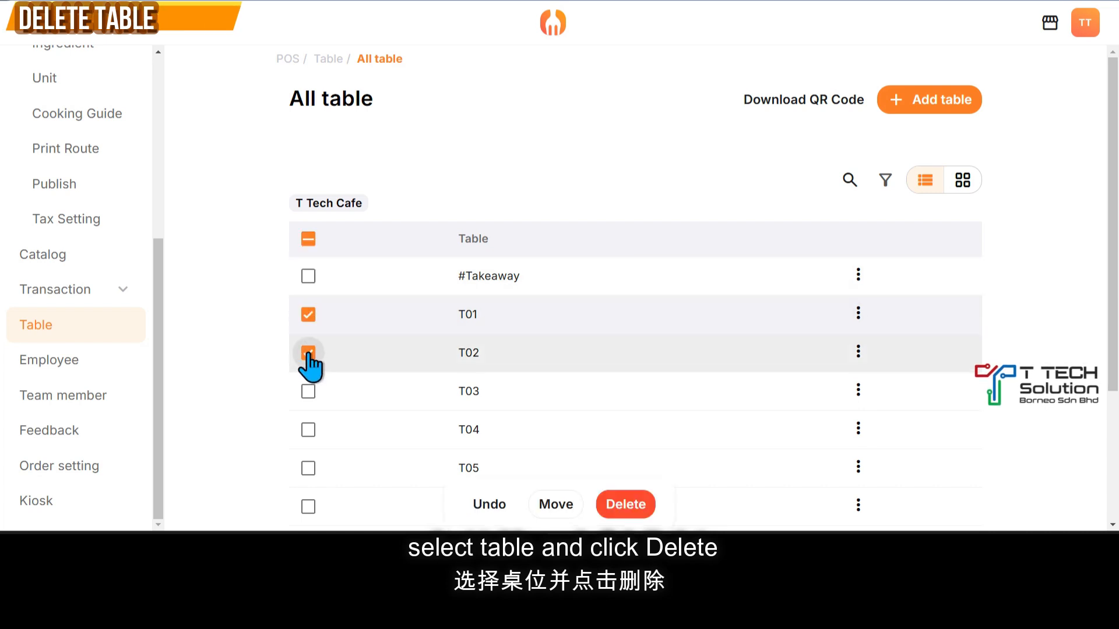
pyautogui.click(620, 505)
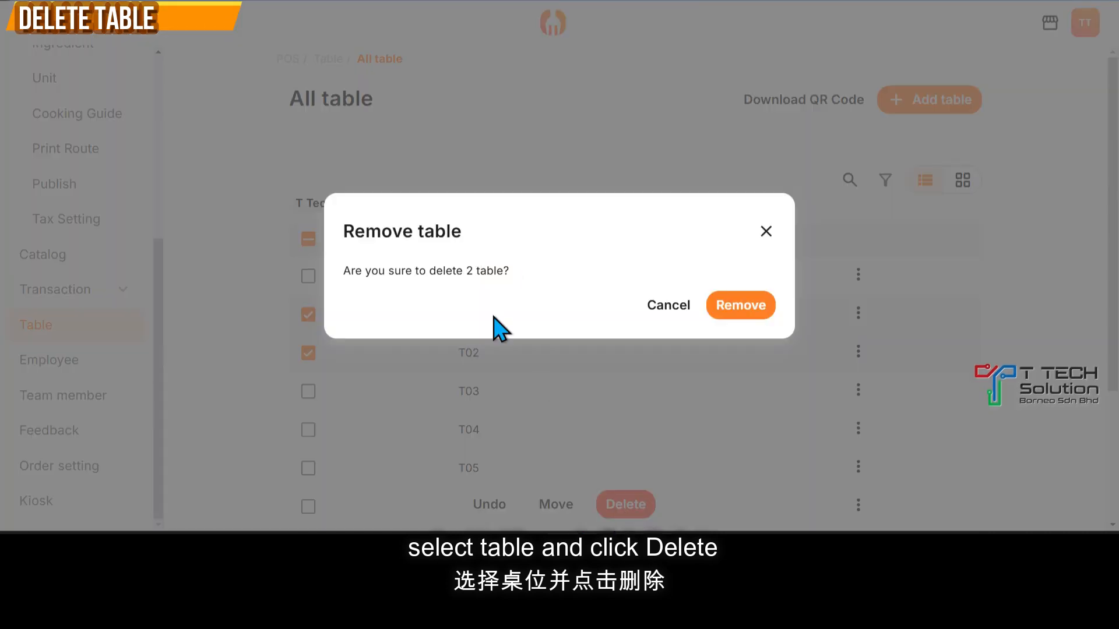
pyautogui.click(725, 307)
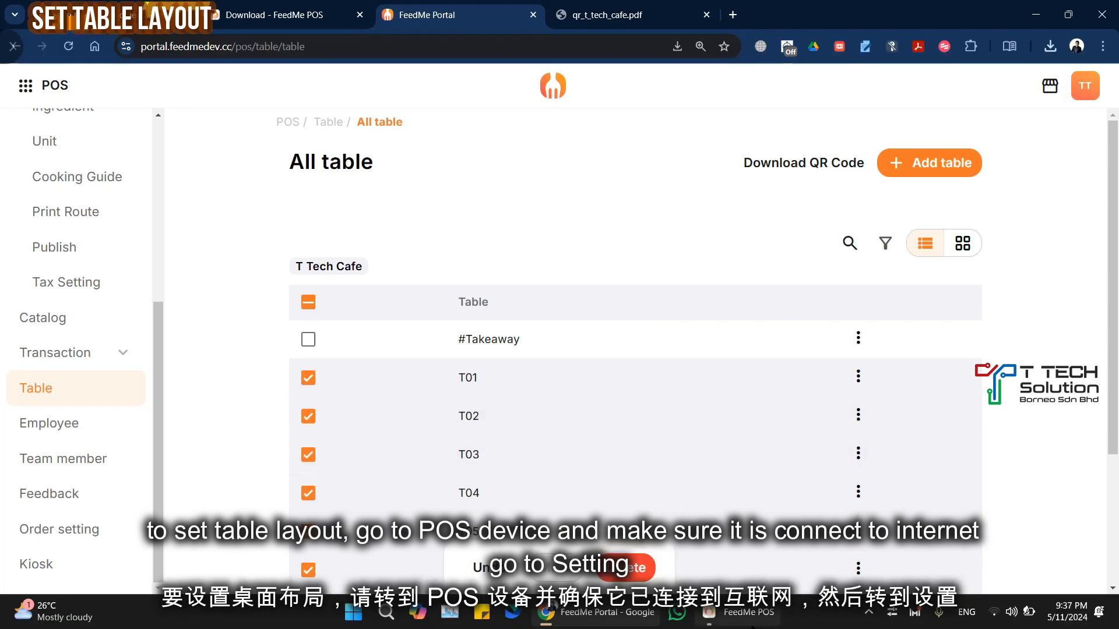
# Switch to FeedMe POS and open the Table layout section of its settings
pyautogui.click(749, 618)
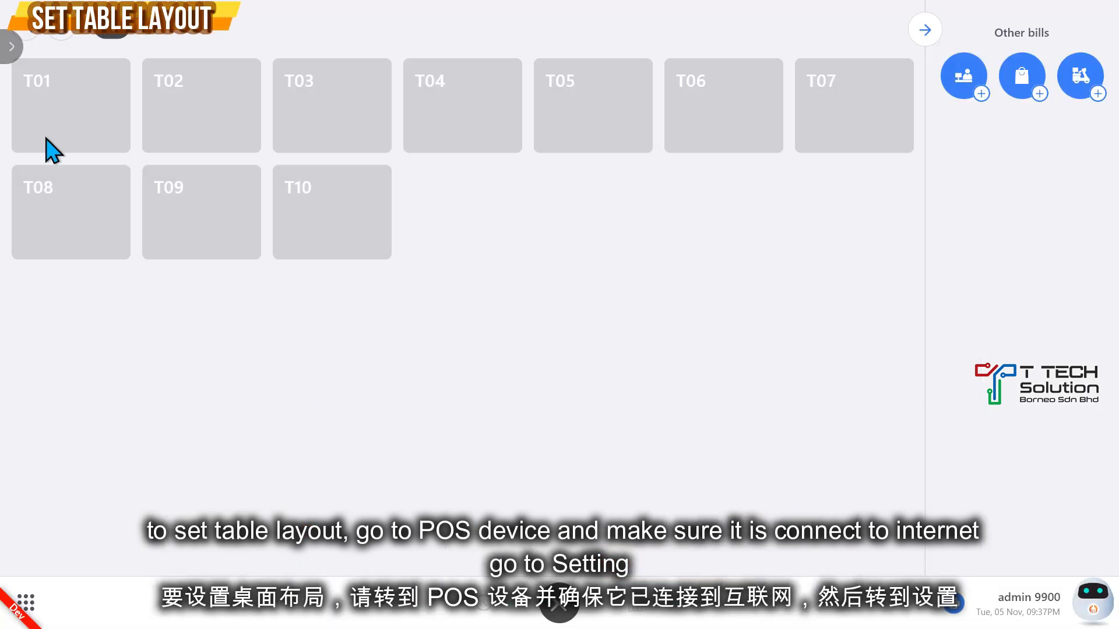
pyautogui.click(25, 603)
pyautogui.click(96, 472)
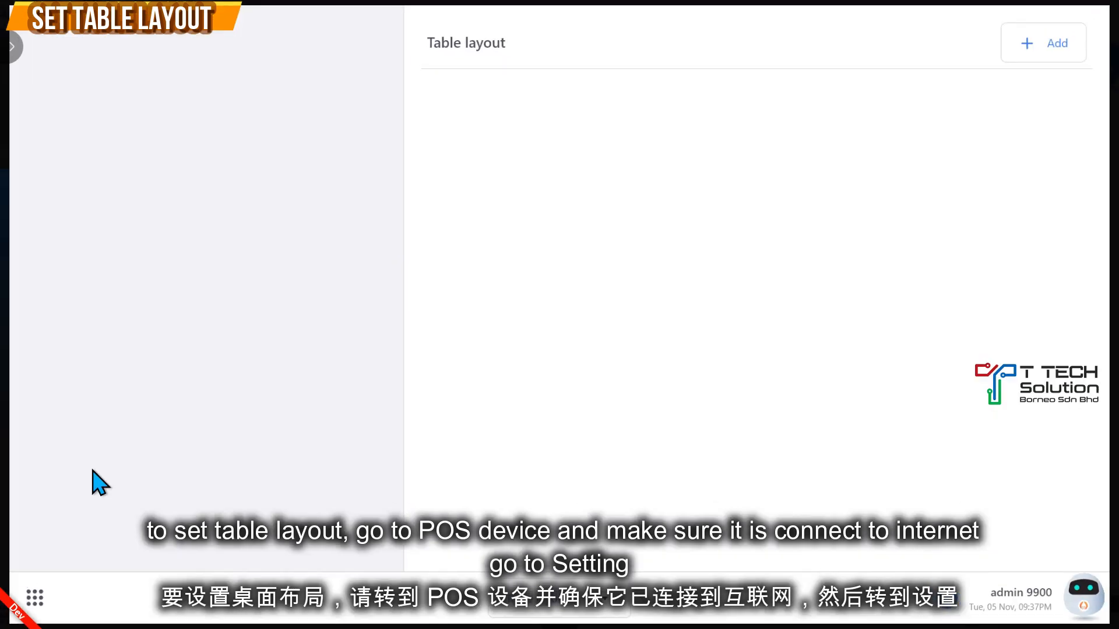
pyautogui.click(546, 609)
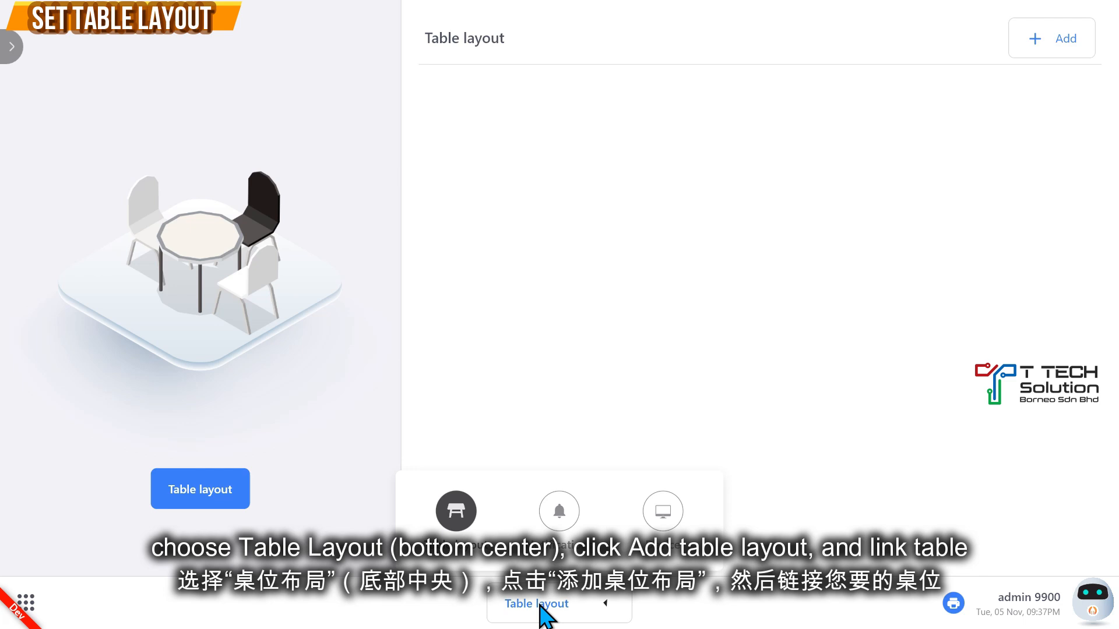
pyautogui.click(569, 398)
# Add a table layout named A and link tables T01 to T05 to it
pyautogui.click(1036, 40)
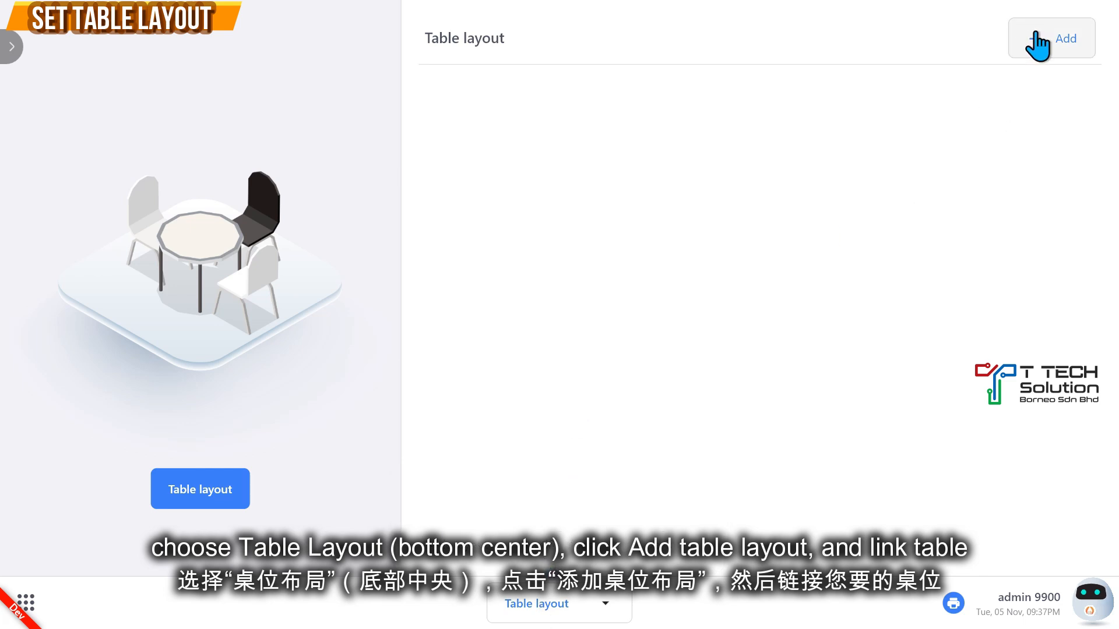
pyautogui.click(514, 278)
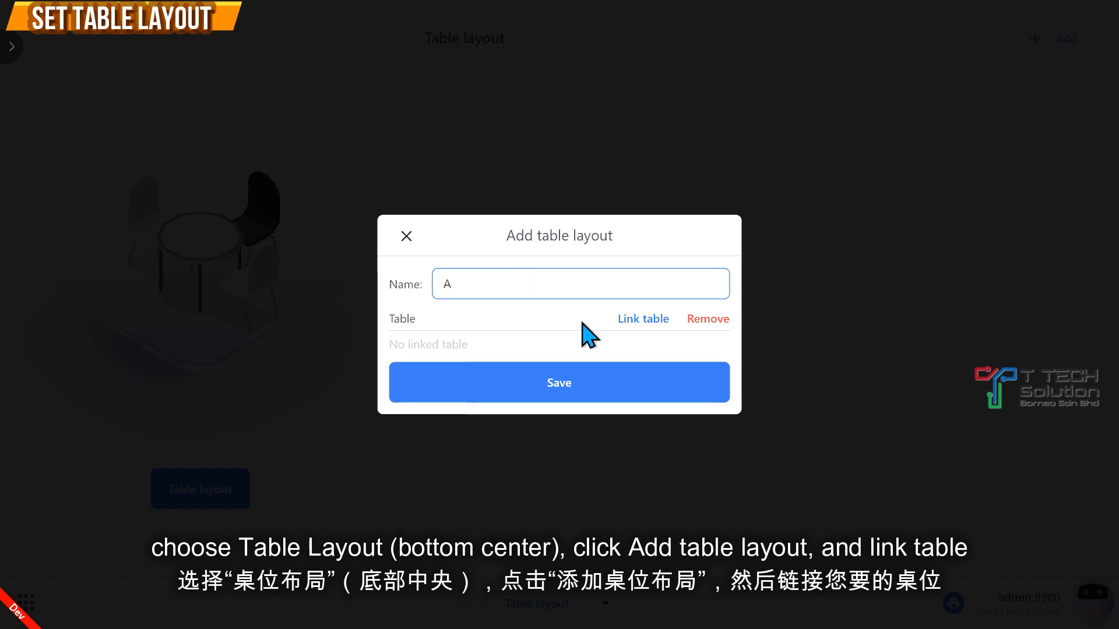
pyautogui.click(632, 319)
pyautogui.click(406, 164)
pyautogui.click(407, 199)
pyautogui.click(406, 234)
pyautogui.click(407, 268)
pyautogui.click(406, 303)
pyautogui.click(568, 530)
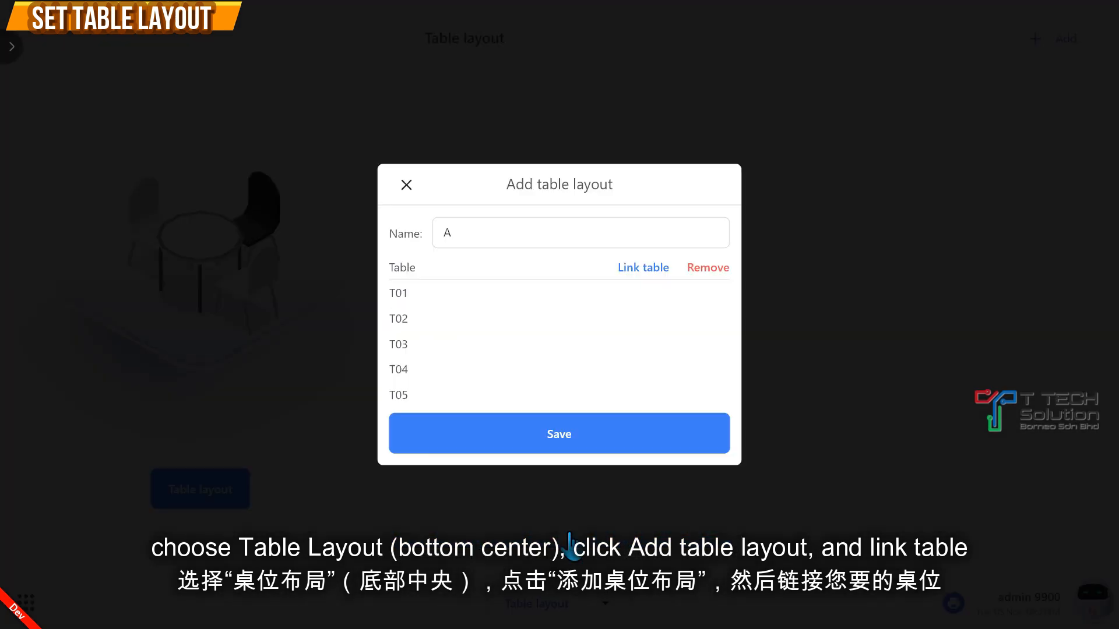
pyautogui.click(548, 437)
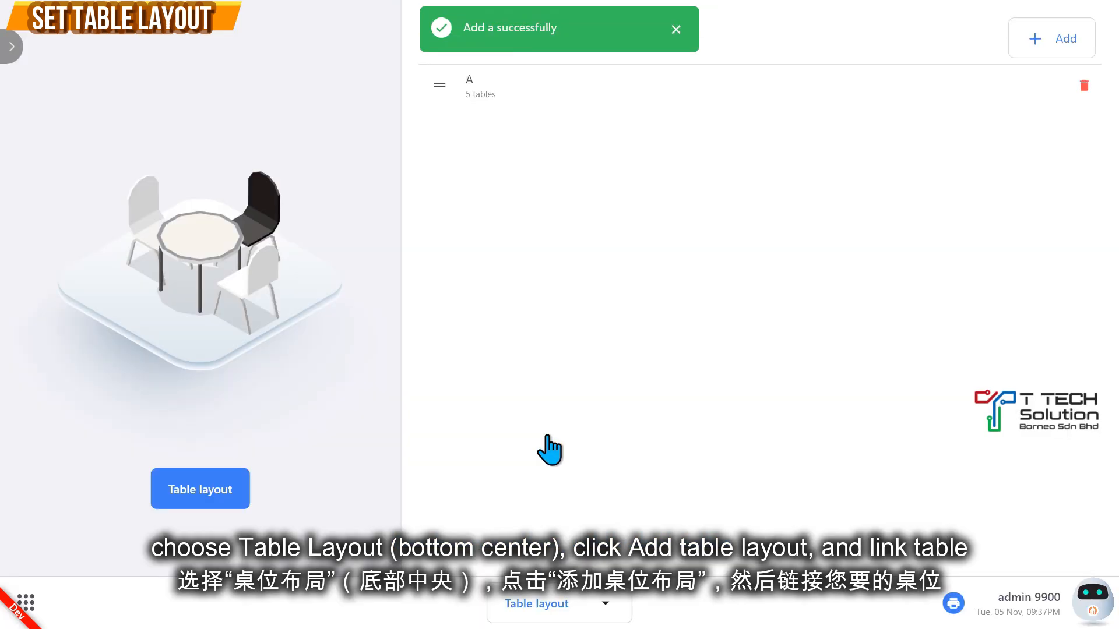
# Add a table layout named B and link tables T06 to T10 to it
pyautogui.click(1029, 47)
pyautogui.click(512, 282)
pyautogui.write('B')
pyautogui.click(630, 320)
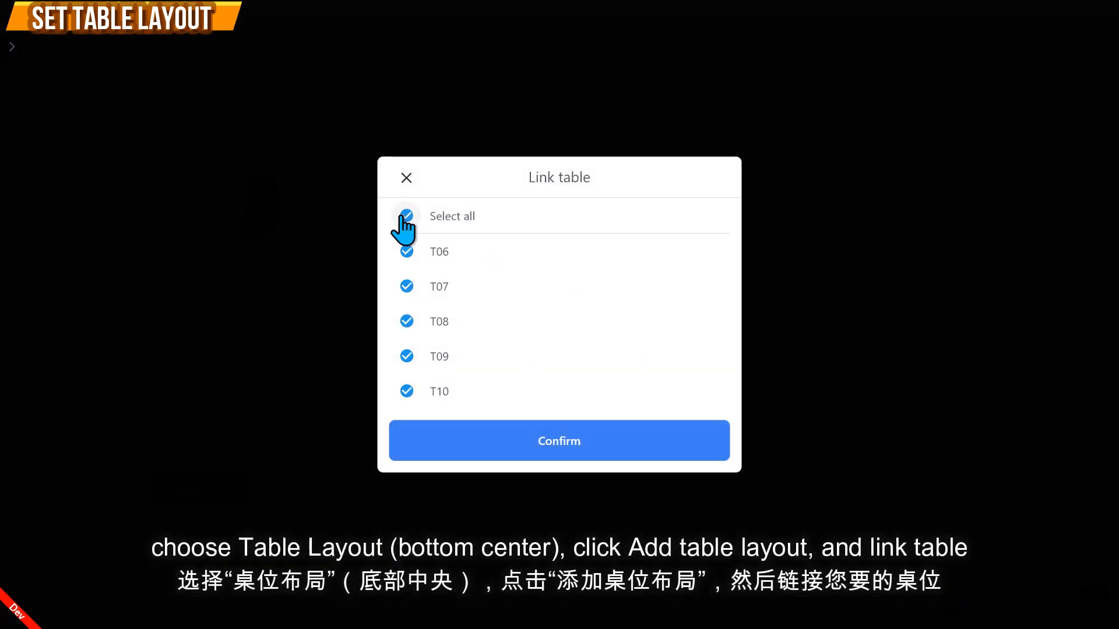
pyautogui.click(552, 456)
pyautogui.click(593, 446)
# Go to Order and view the tables of layouts A and B, finishing on layout A
pyautogui.click(25, 602)
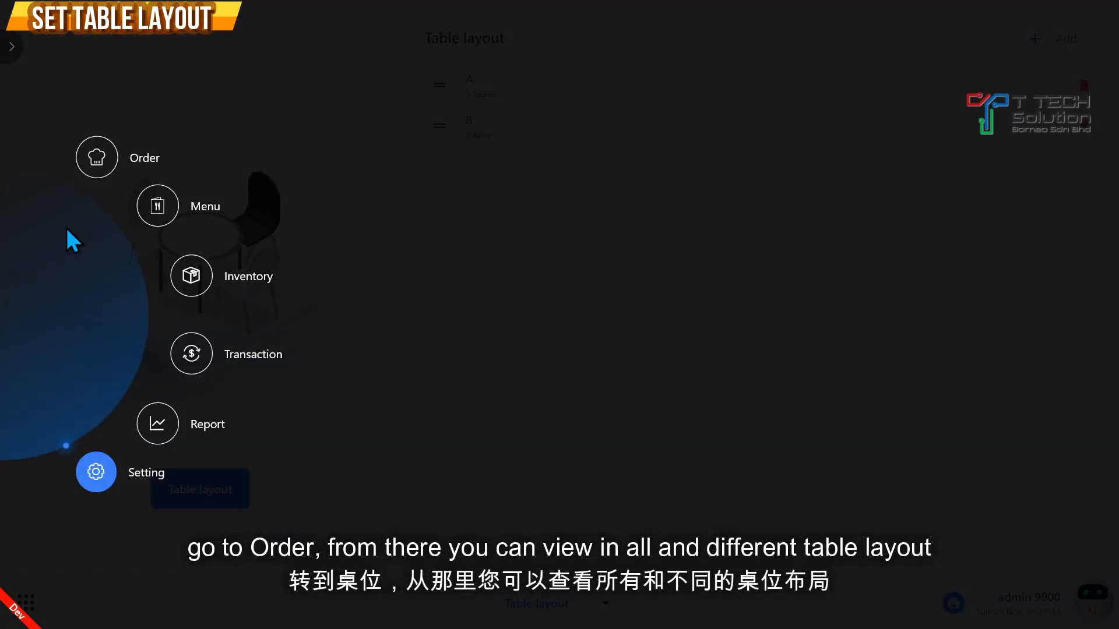
pyautogui.click(95, 159)
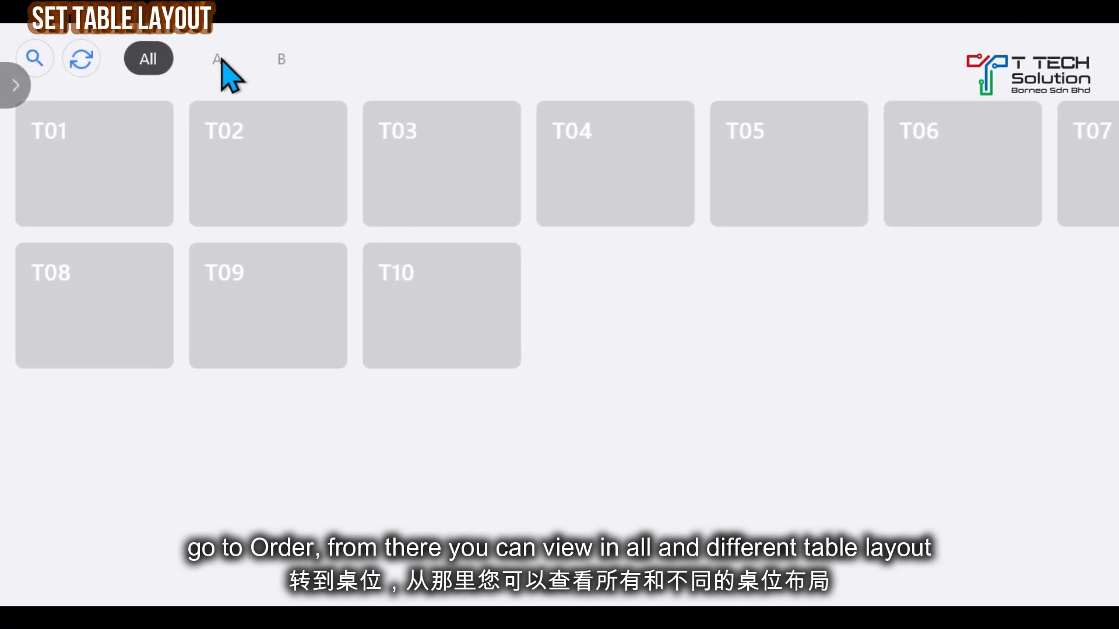
pyautogui.click(220, 58)
pyautogui.click(284, 61)
pyautogui.click(219, 60)
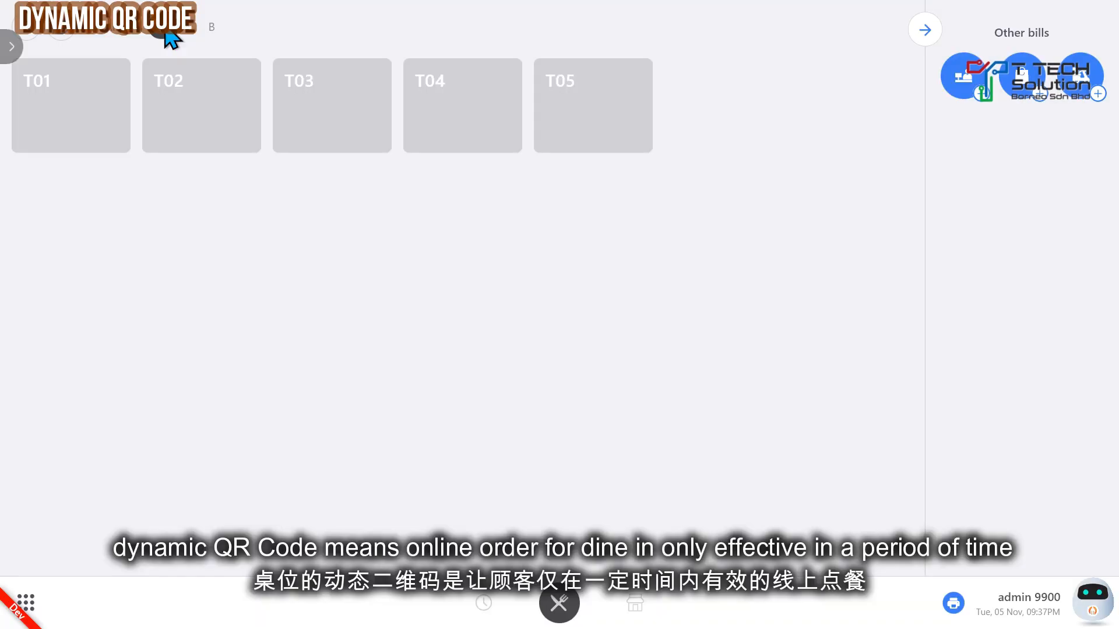
# Generate a dynamic QR code for table T02
pyautogui.click(200, 119)
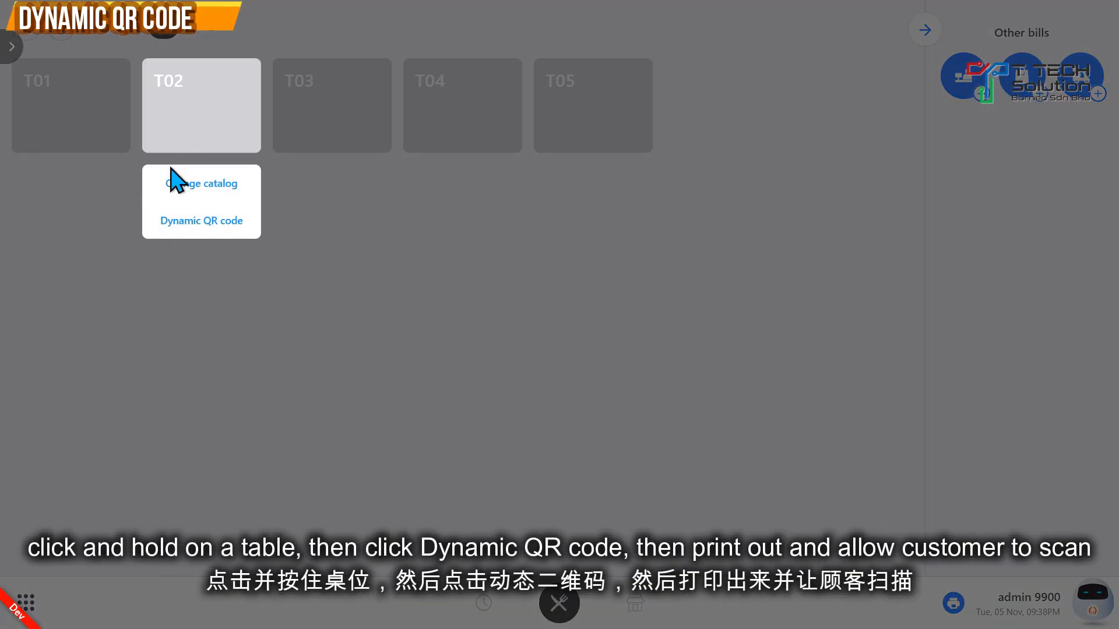
pyautogui.click(236, 221)
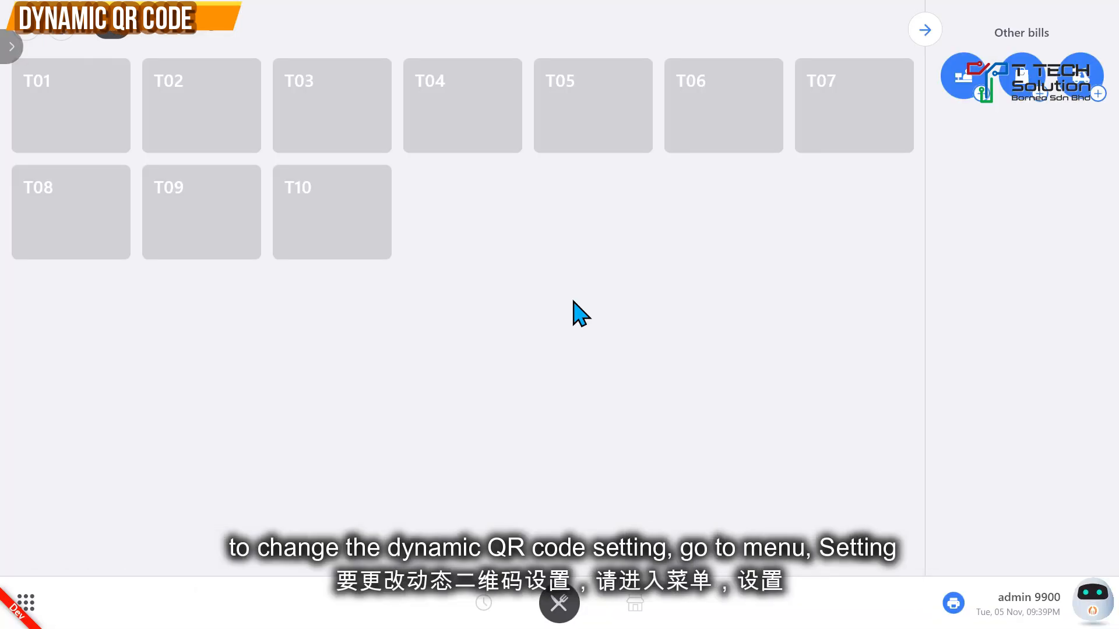
# Go to the dynamic QR code options in the Operation settings and confirm a duration of 1 hour 0 minutes
pyautogui.click(29, 603)
pyautogui.click(98, 466)
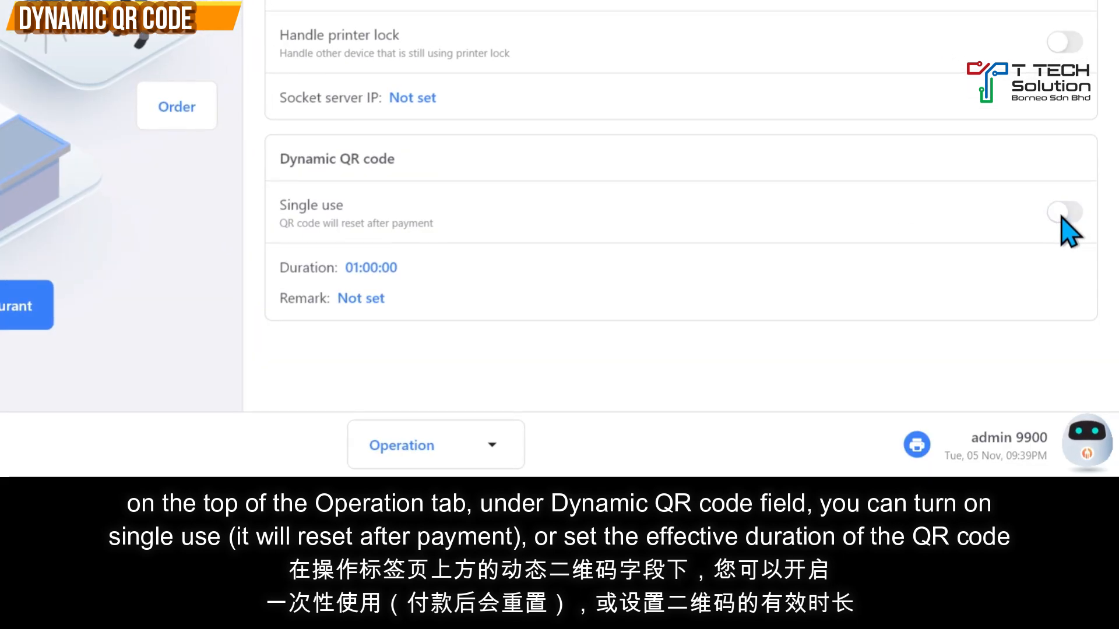
pyautogui.click(367, 268)
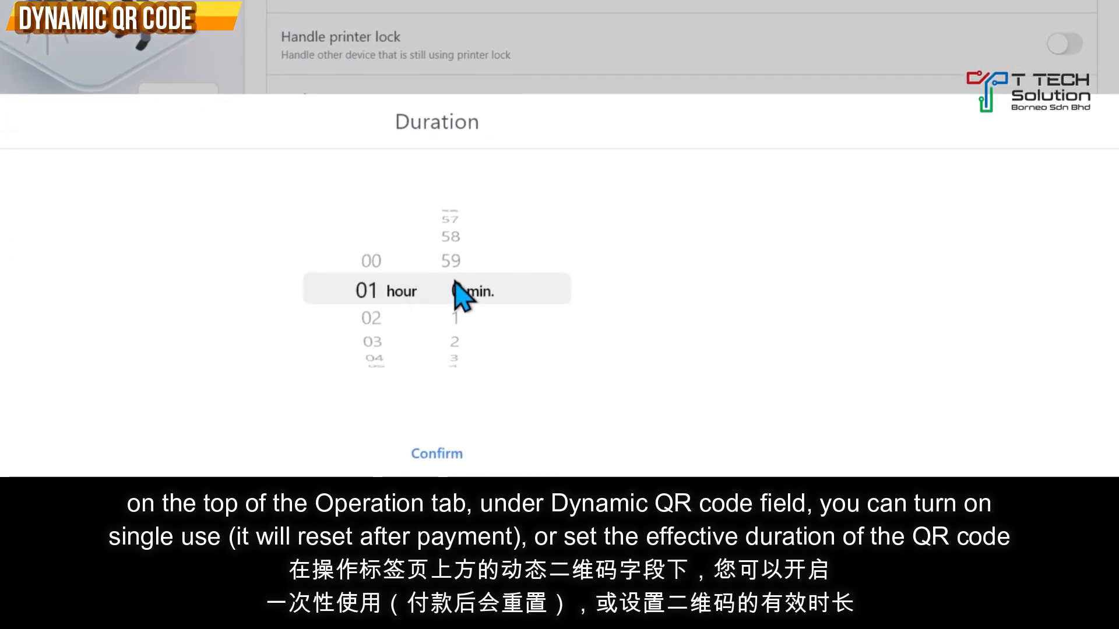
pyautogui.click(437, 453)
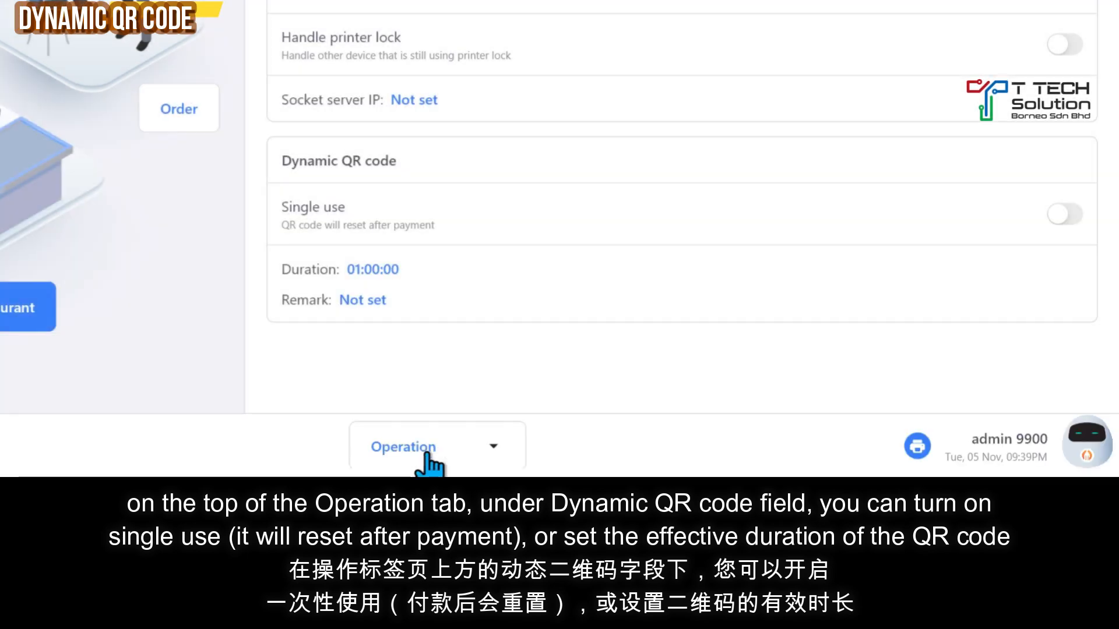
# Open the remark setting for the dynamic QR code and close it without entering a remark
pyautogui.click(354, 304)
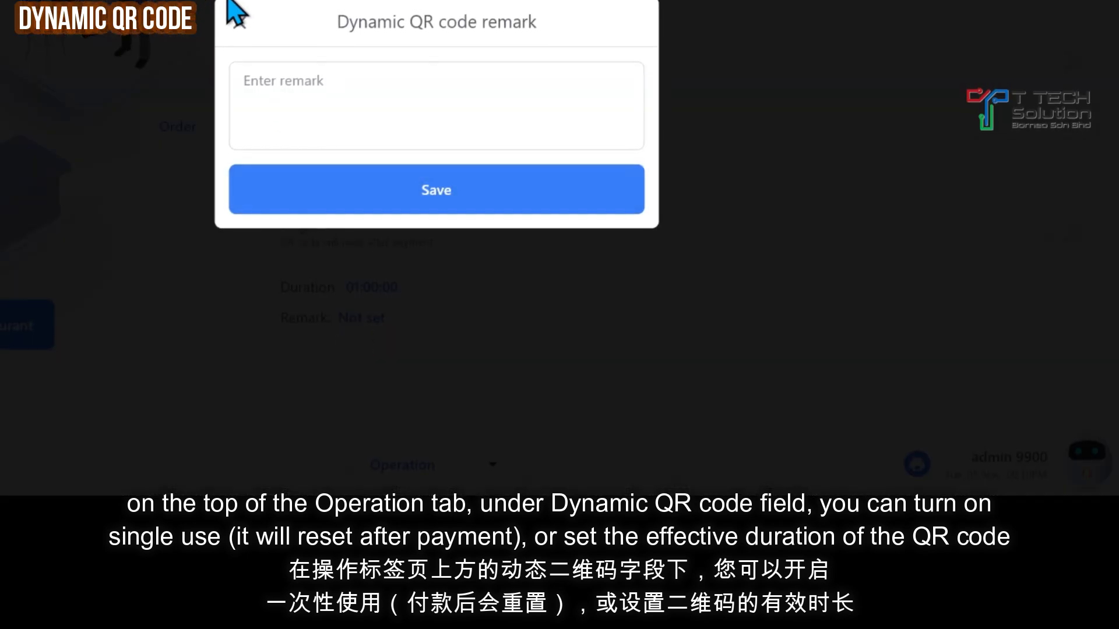
pyautogui.click(239, 22)
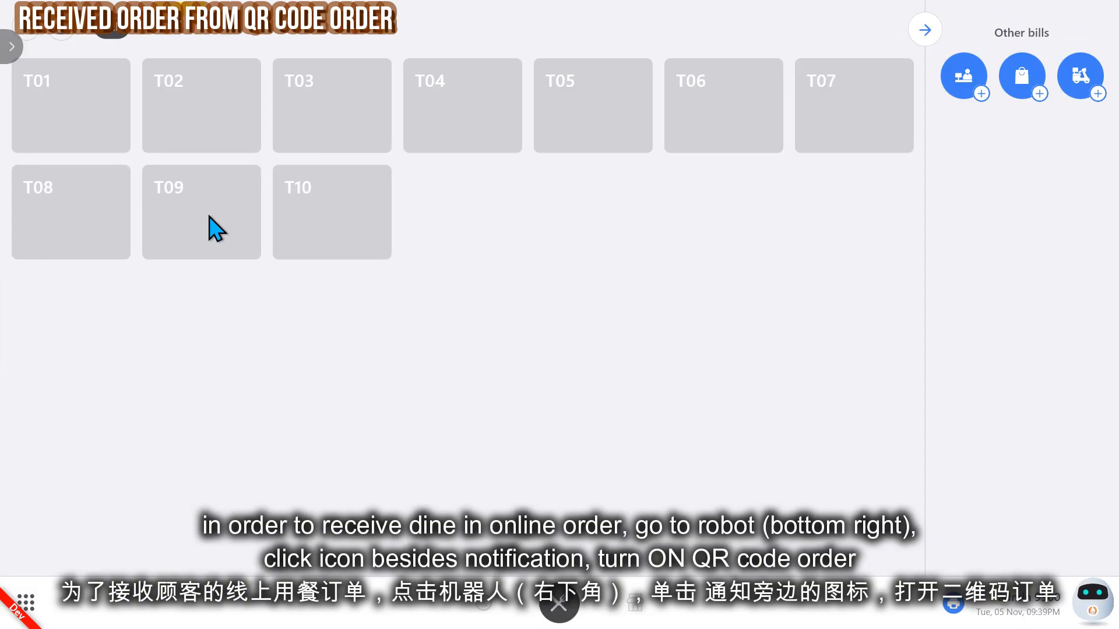
# Open the incoming order settings from the notifications and set Auto accept order for QR code orders
pyautogui.click(1090, 601)
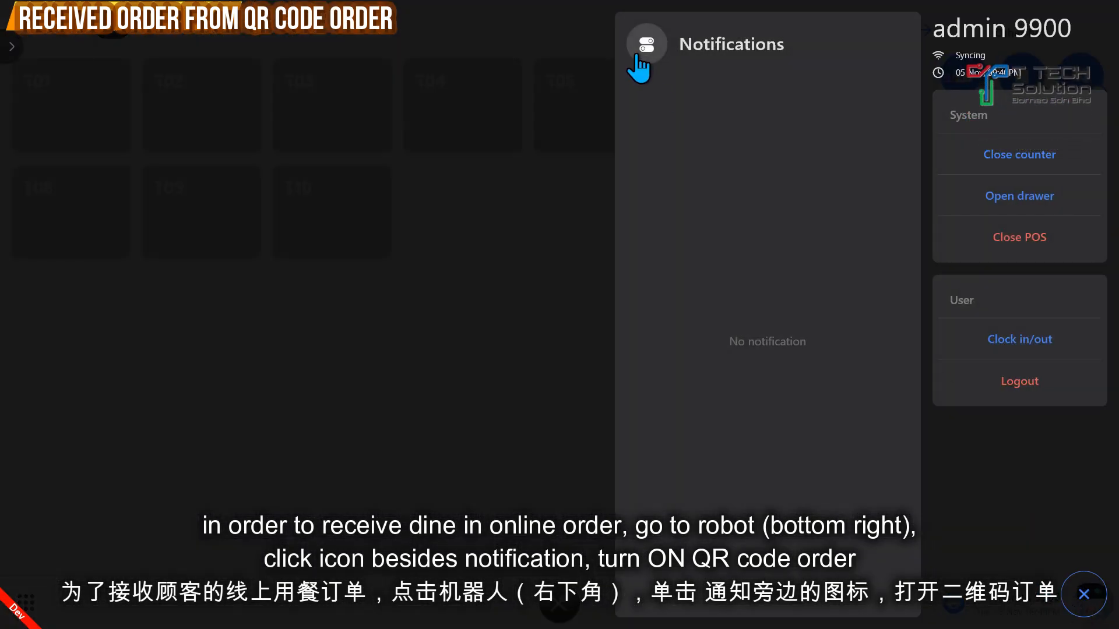
pyautogui.click(640, 56)
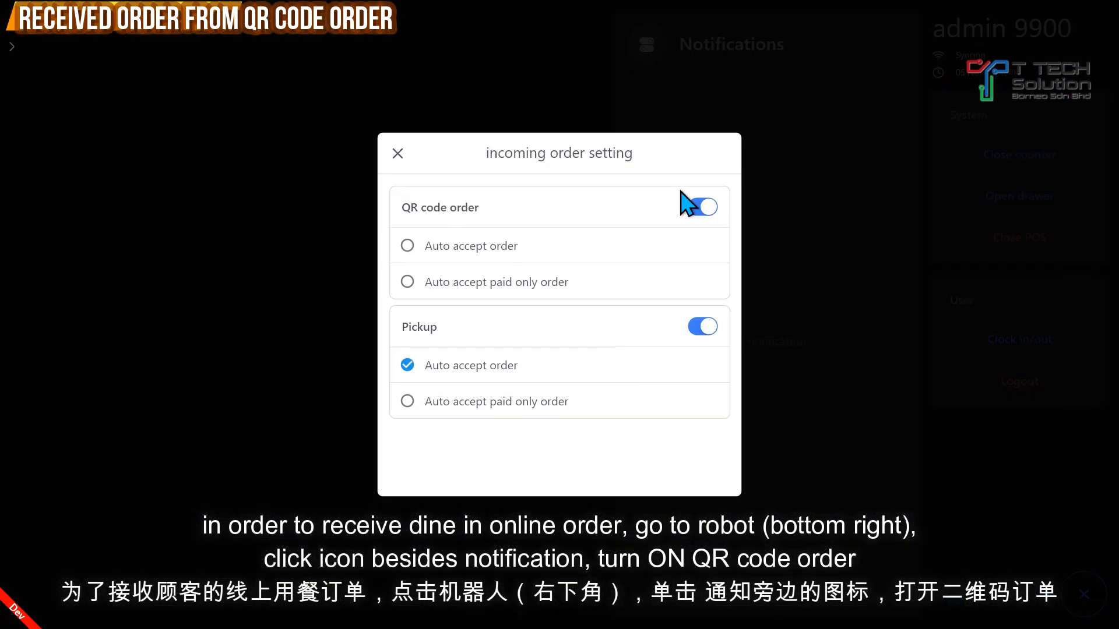
pyautogui.click(407, 246)
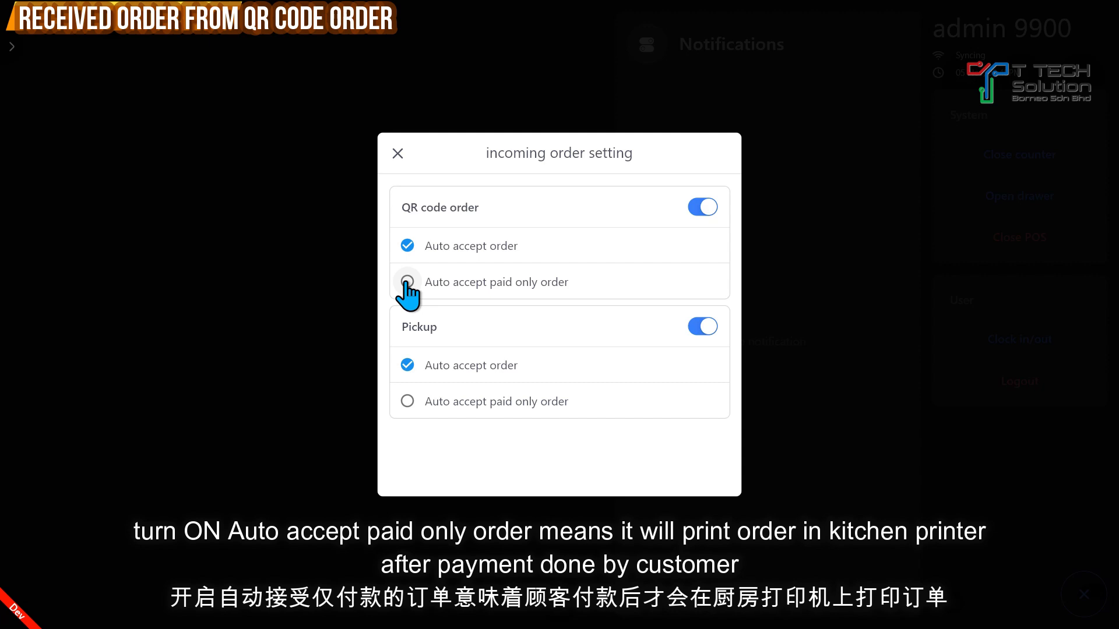
pyautogui.click(408, 245)
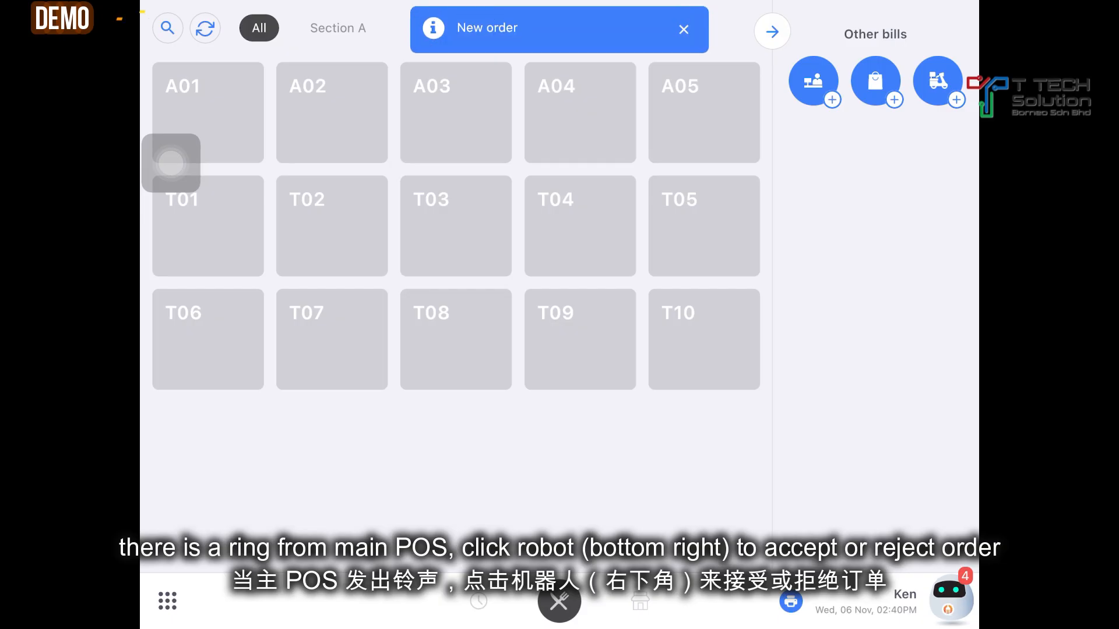
# Accept the incoming dine-in QR order for table A01 and send it to the kitchen printer
pyautogui.click(949, 592)
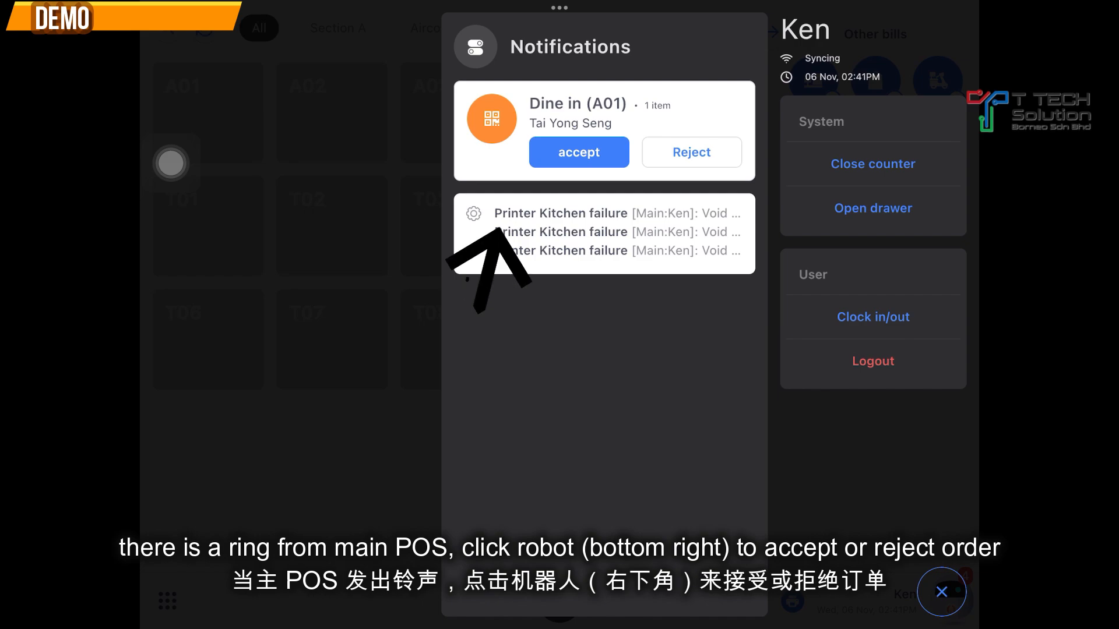
pyautogui.click(579, 152)
pyautogui.click(527, 589)
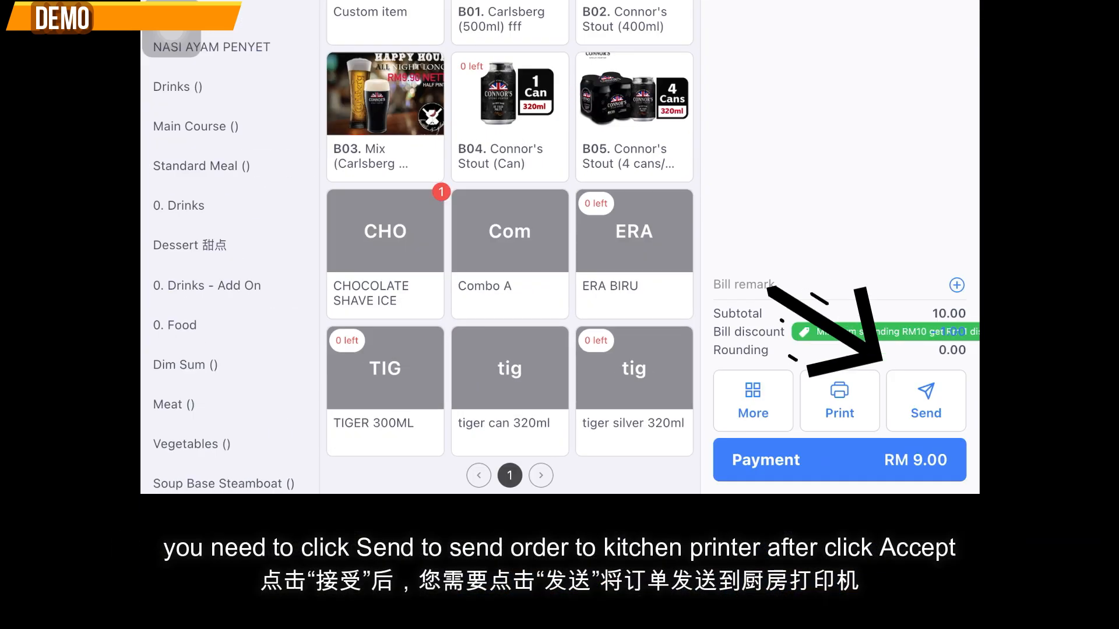
pyautogui.click(924, 387)
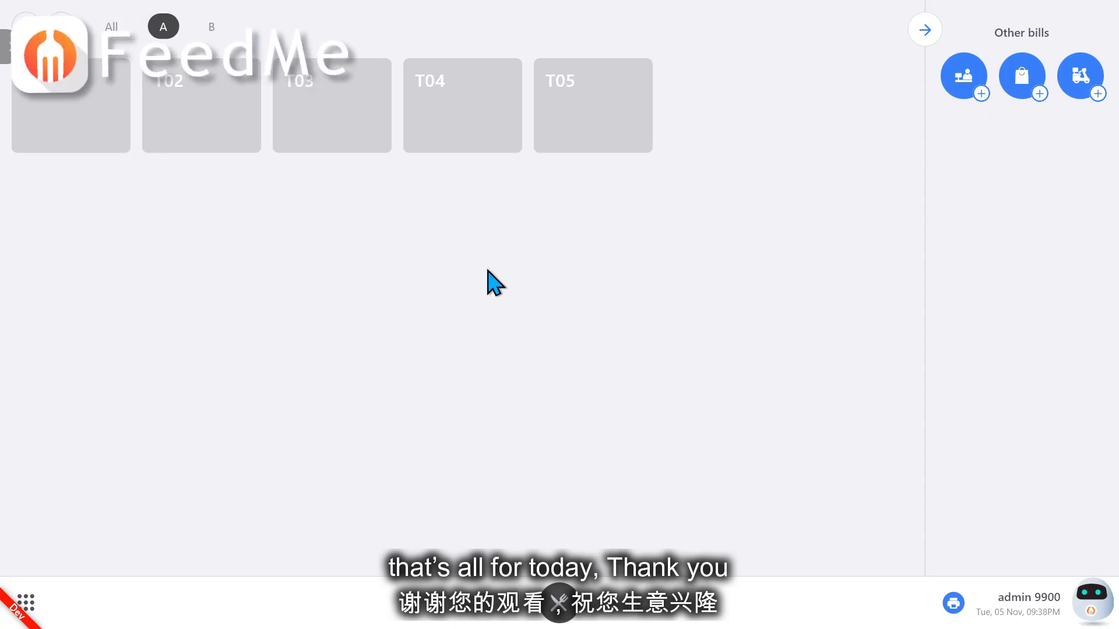